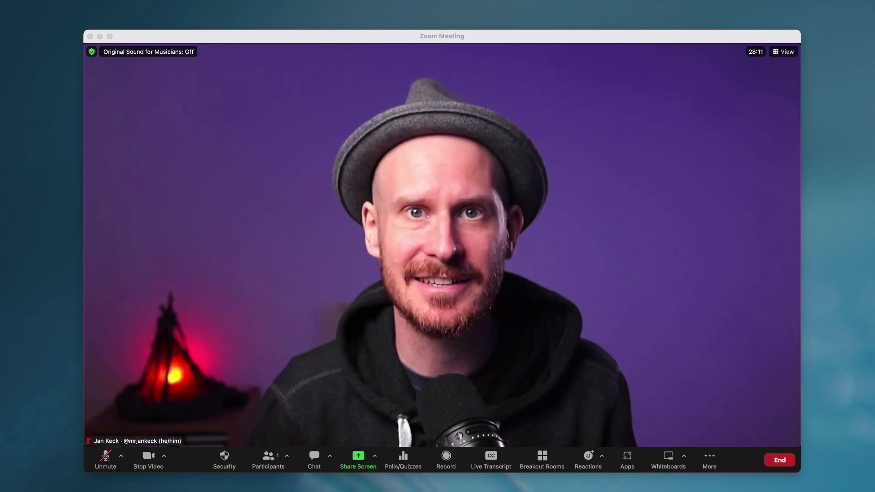
# Show the meeting chat to view the formatted example message, and hide it again
pyautogui.press('super+shift+h')
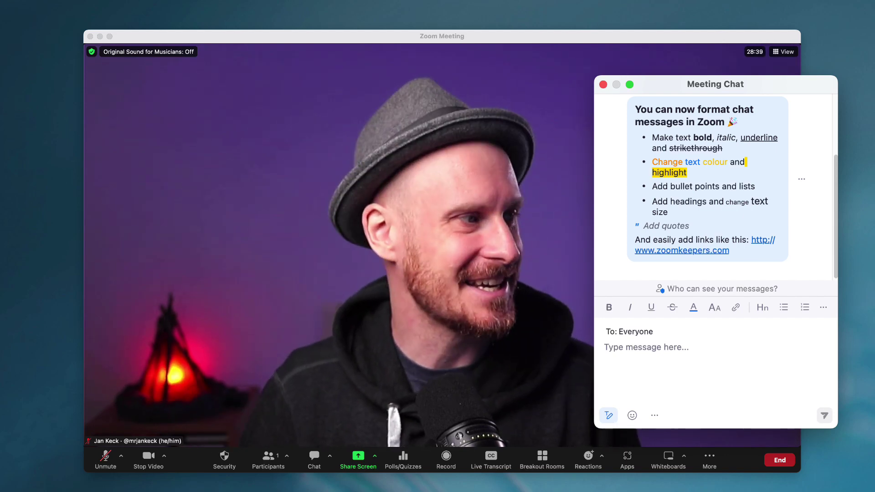
pyautogui.press('super+shift+h')
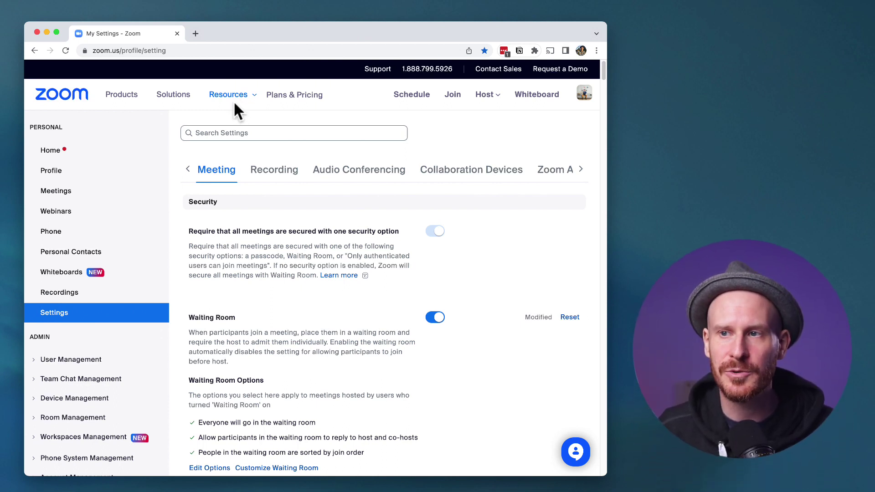
# Search the account settings for "chat" and enable the New meeting chat experience setting
pyautogui.click(265, 137)
pyautogui.write('chat')
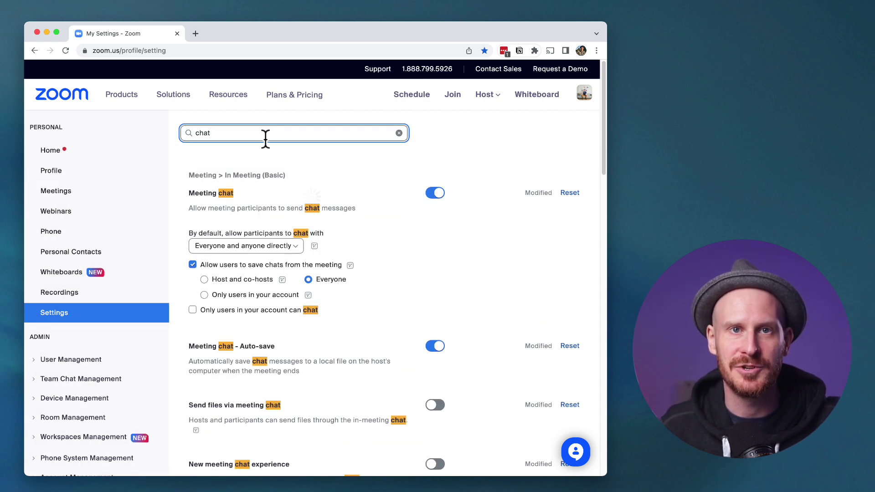
pyautogui.scroll(-5, 342, 244)
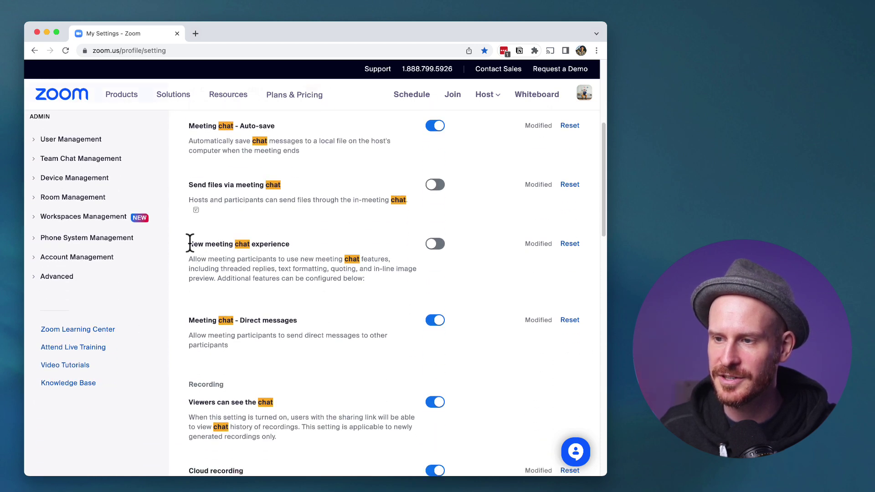
pyautogui.moveTo(189, 244); pyautogui.dragTo(373, 283)
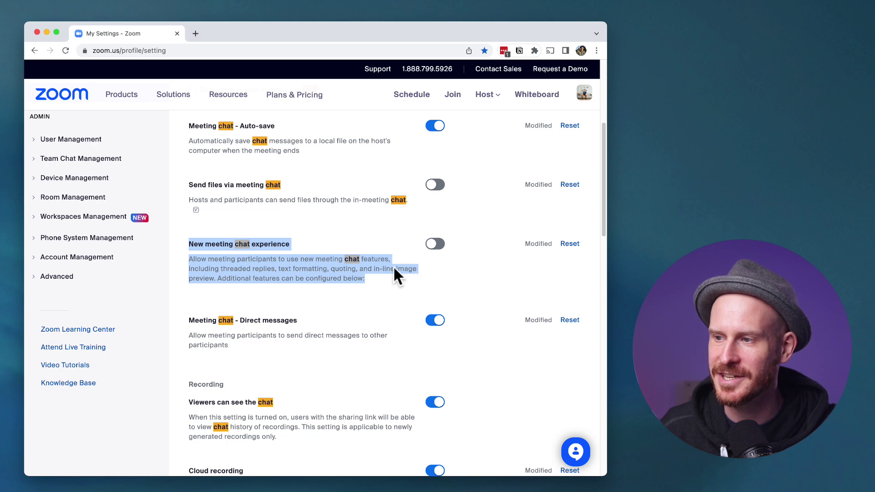
pyautogui.click(259, 259)
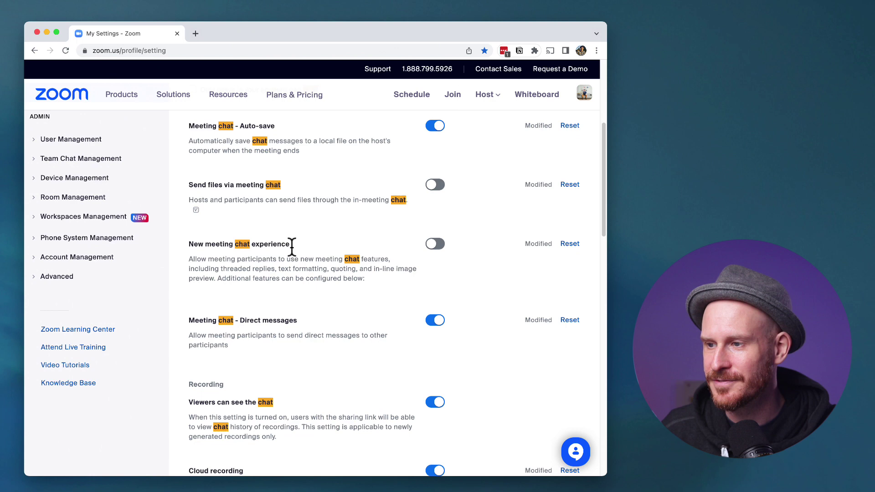
pyautogui.click(437, 244)
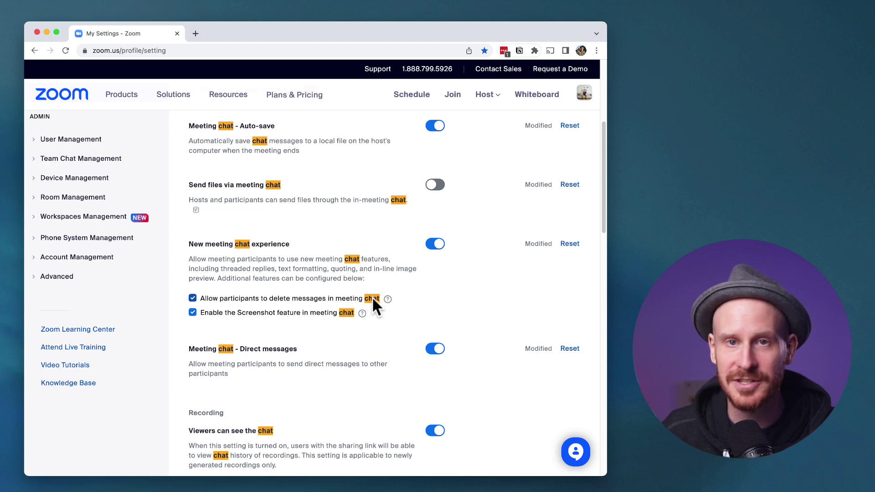
pyautogui.moveTo(388, 301)
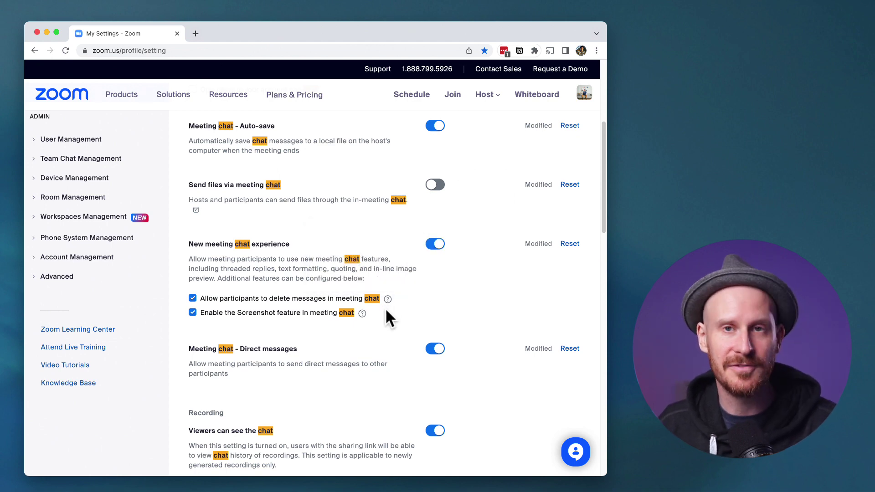
pyautogui.moveTo(362, 314)
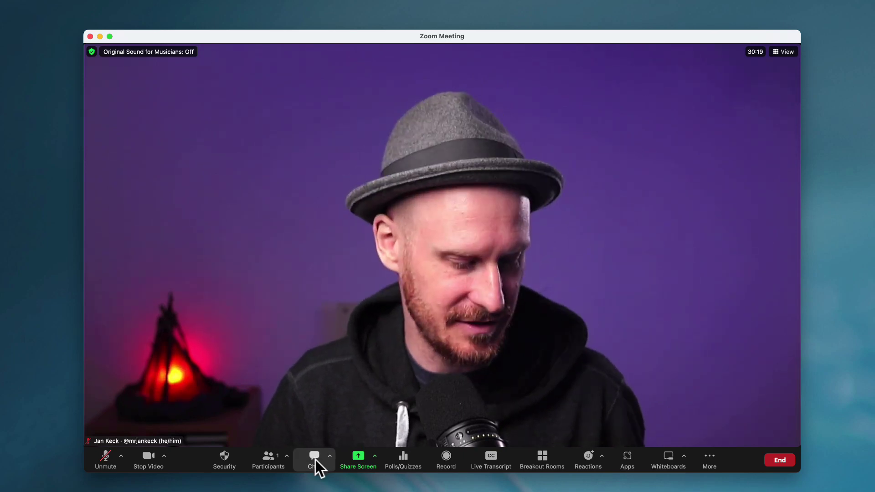
# Switch to the Zoom meeting, open its chat and display the text formatting options for a new message
pyautogui.click(316, 460)
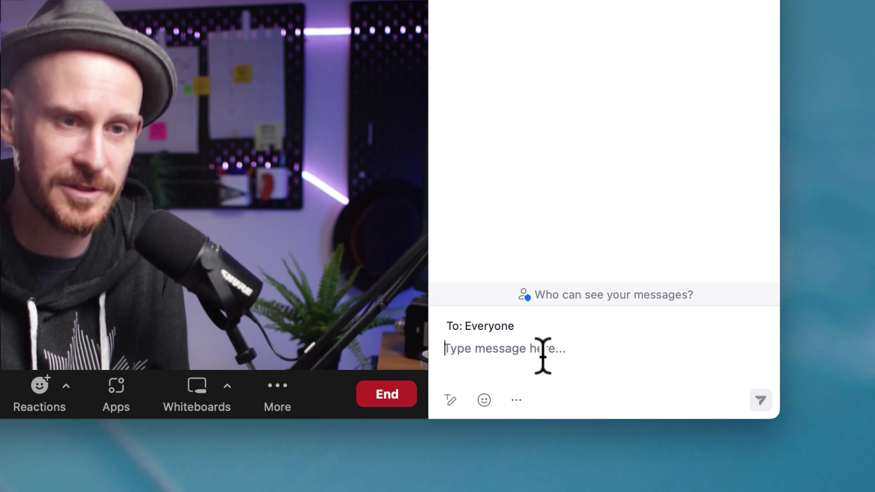
pyautogui.click(451, 401)
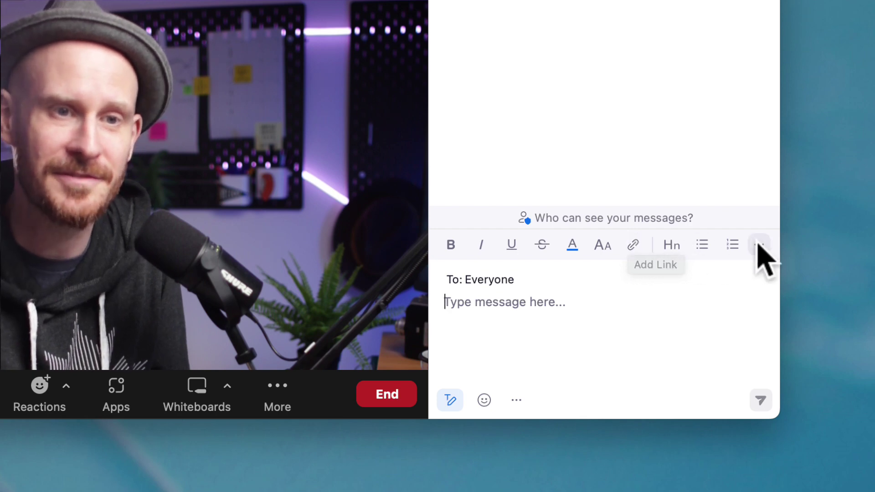
pyautogui.click(539, 300)
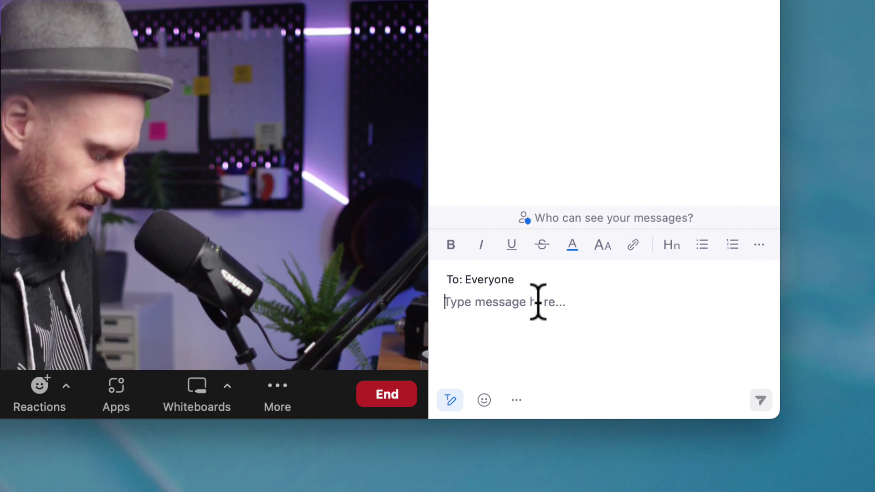
# Send everyone the plain chat message "Let's start with a regular paragraph"
pyautogui.write("Let's start with regular paragre")
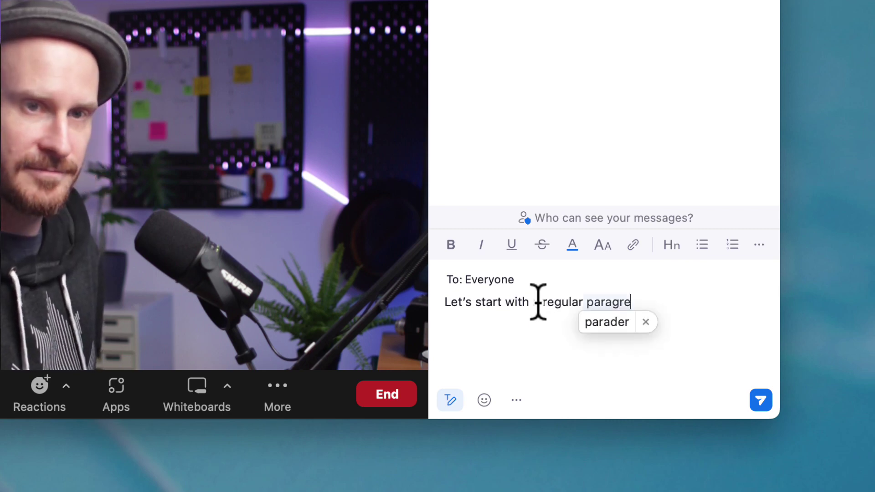
pyautogui.press('BackSpace')
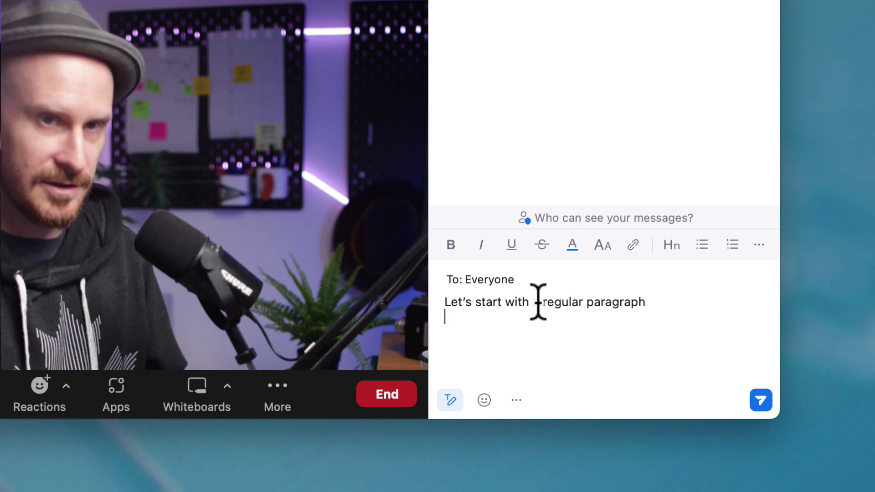
pyautogui.press('BackSpace')
pyautogui.click(763, 402)
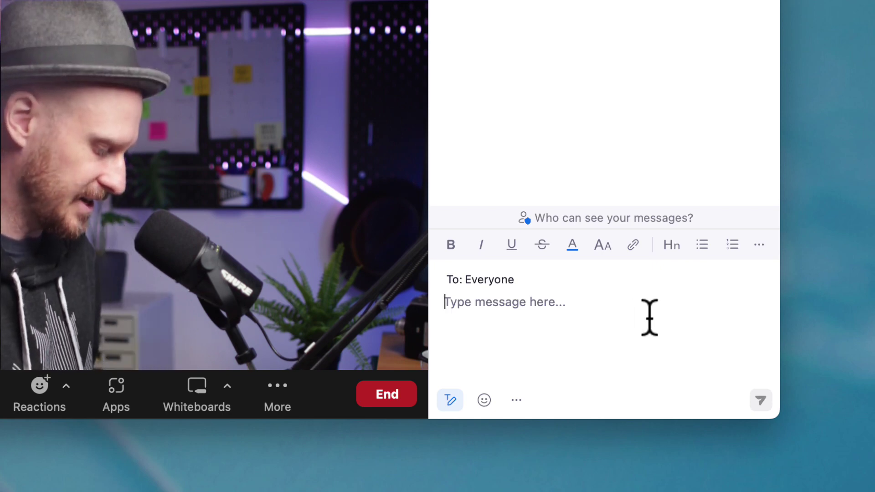
# Write "Let's make this a heading" in a new chat message and format the line as a heading
pyautogui.write('Let’s make this a heading')
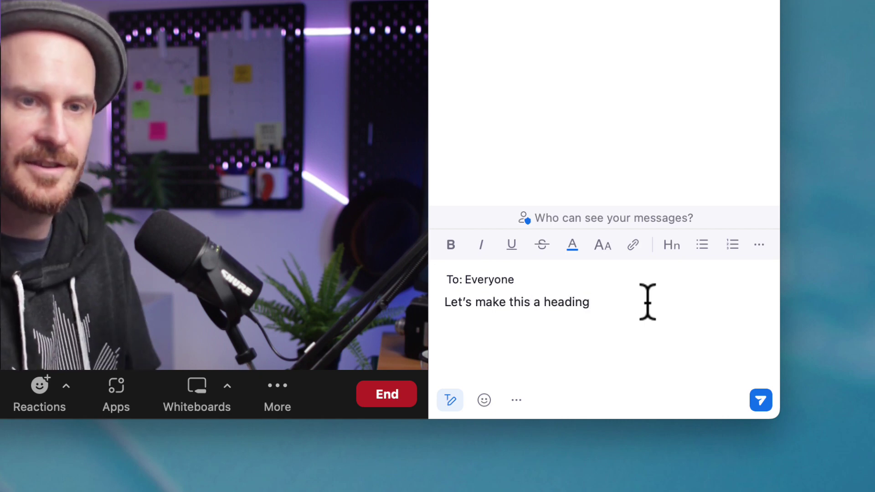
pyautogui.moveTo(592, 304); pyautogui.dragTo(433, 298)
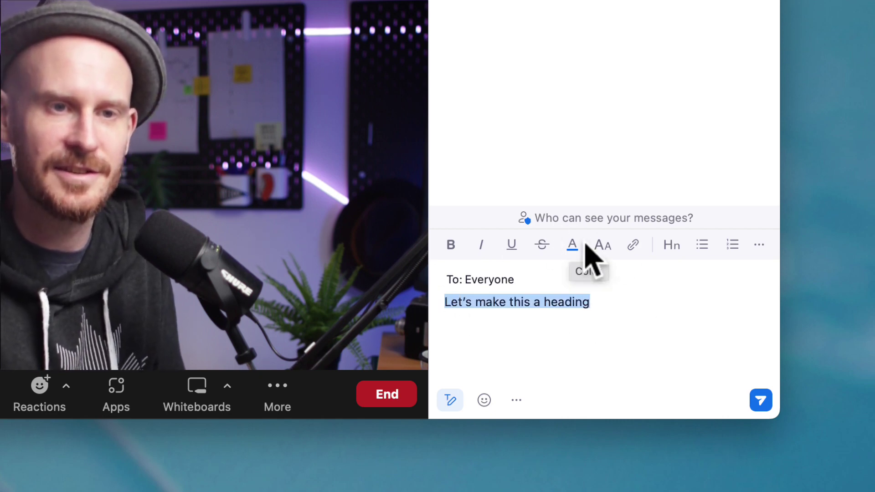
pyautogui.click(673, 246)
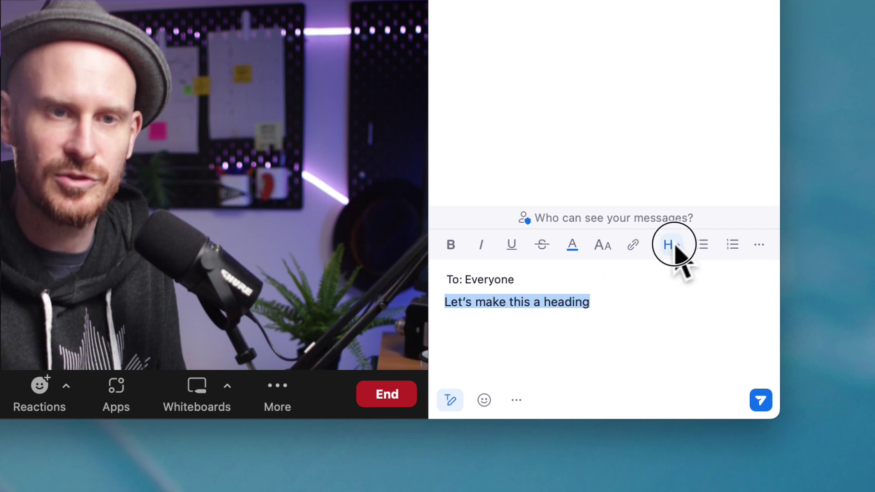
pyautogui.click(724, 137)
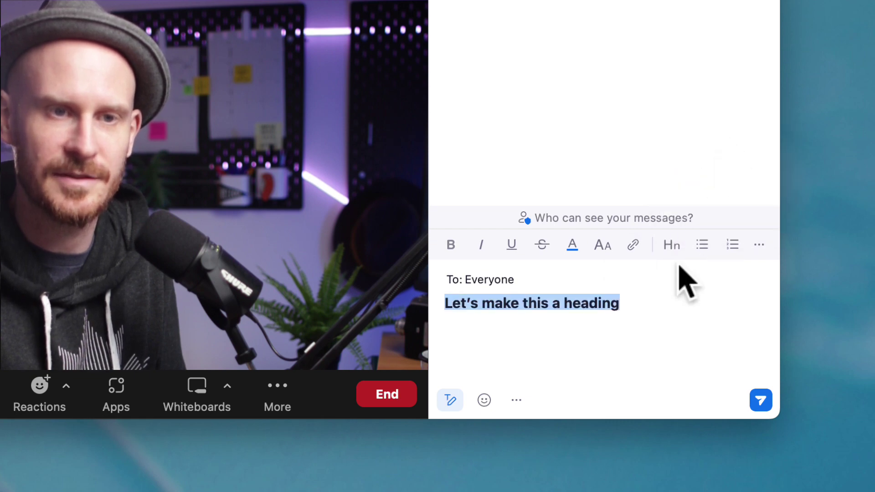
pyautogui.click(664, 313)
# Add a bulleted list below the heading with two items, each reading "bullet point"
pyautogui.press('Return')
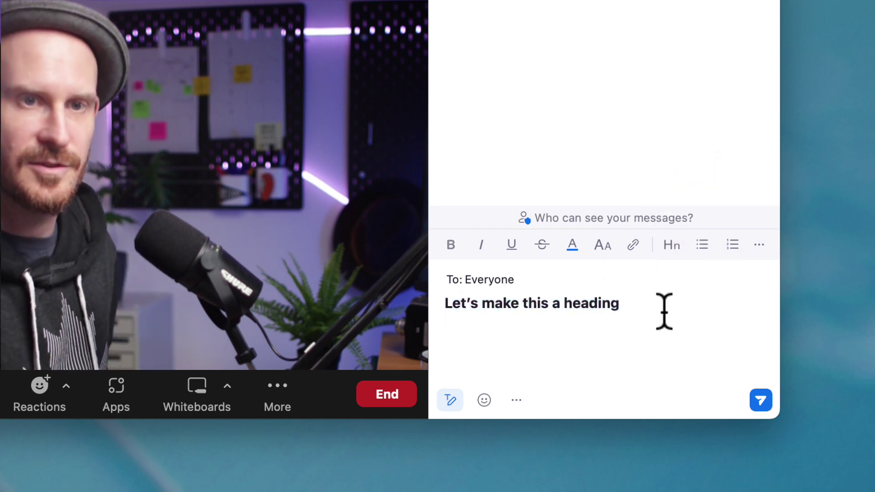
pyautogui.click(671, 245)
pyautogui.click(688, 217)
pyautogui.click(703, 250)
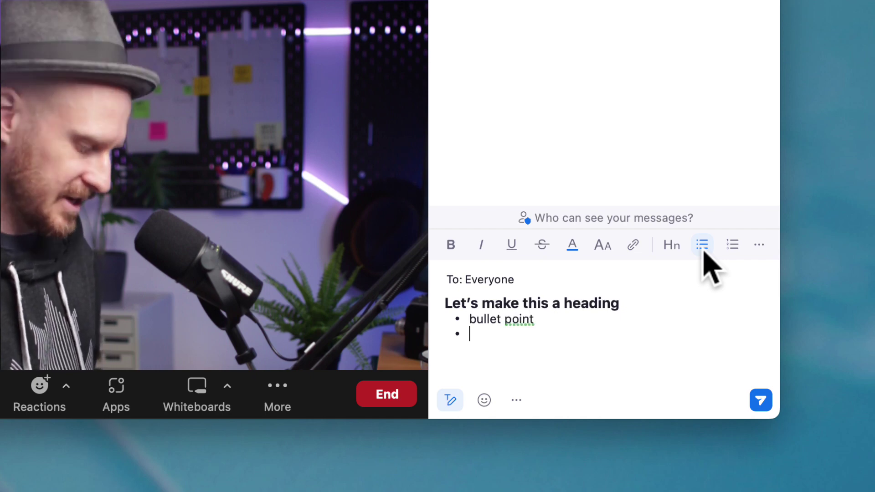
pyautogui.write('et point')
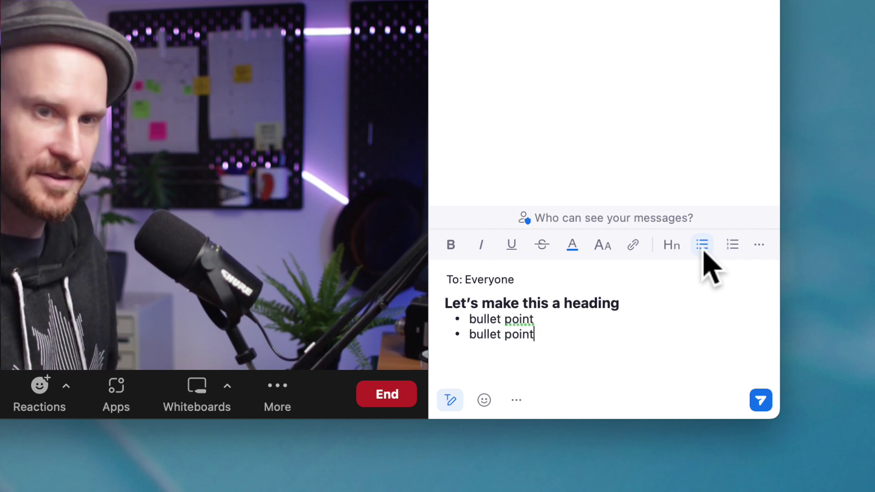
# Give the second bullet point's text a green background color
pyautogui.click(538, 335)
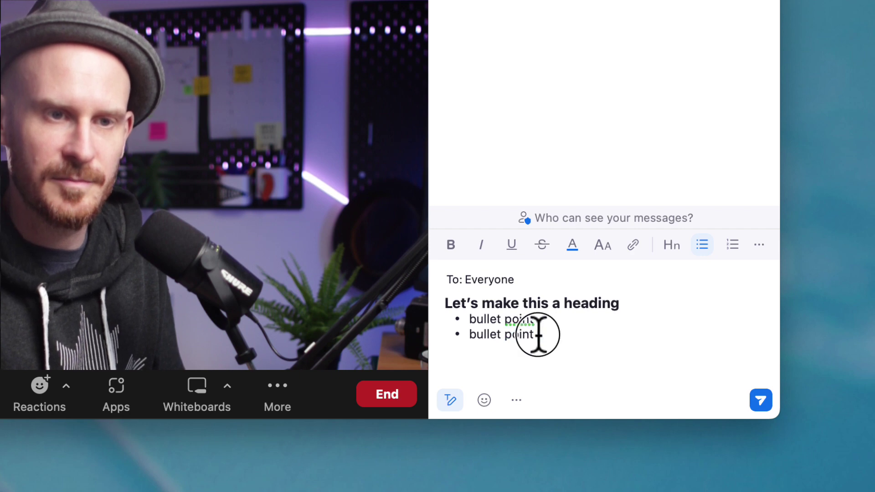
pyautogui.moveTo(538, 335); pyautogui.dragTo(463, 334)
pyautogui.click(572, 245)
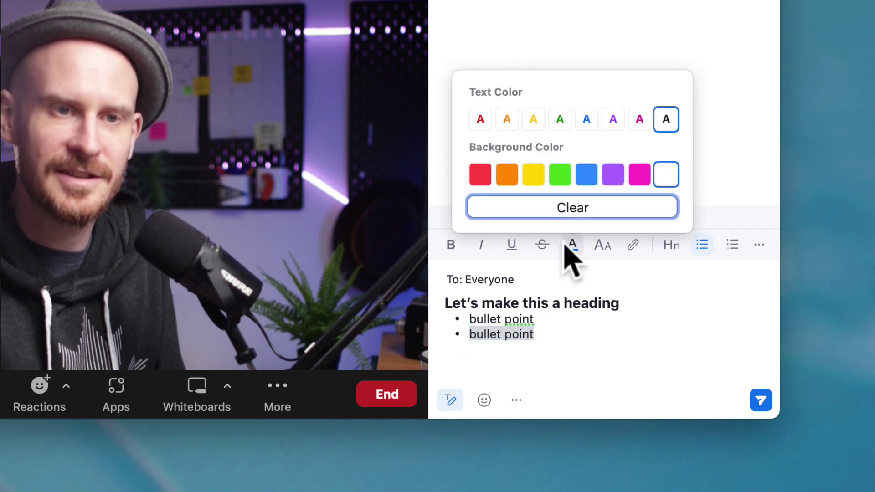
pyautogui.click(560, 175)
pyautogui.click(583, 326)
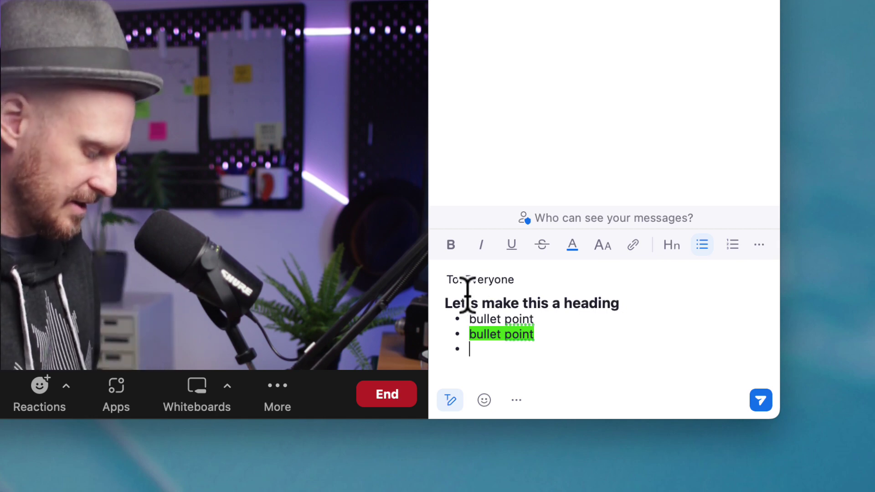
# Add a third bullet reading "bold italic unterline striktrough"
pyautogui.write('bold itali')
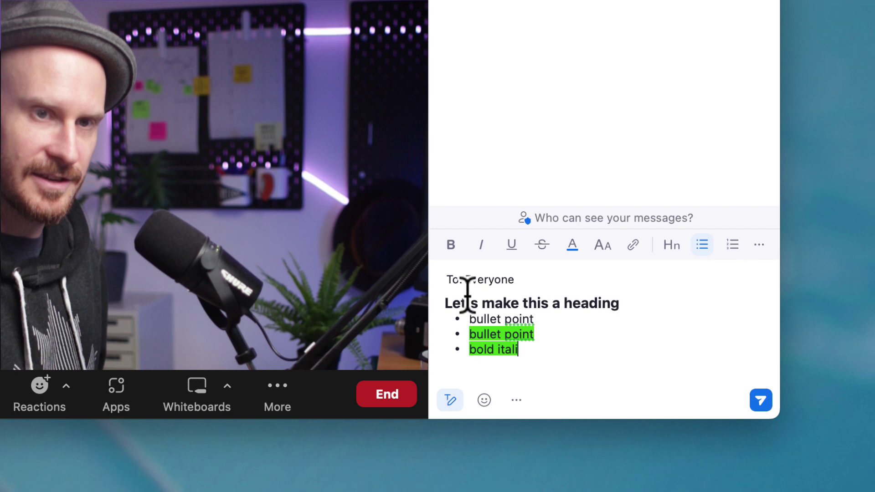
pyautogui.write('c unt=er')
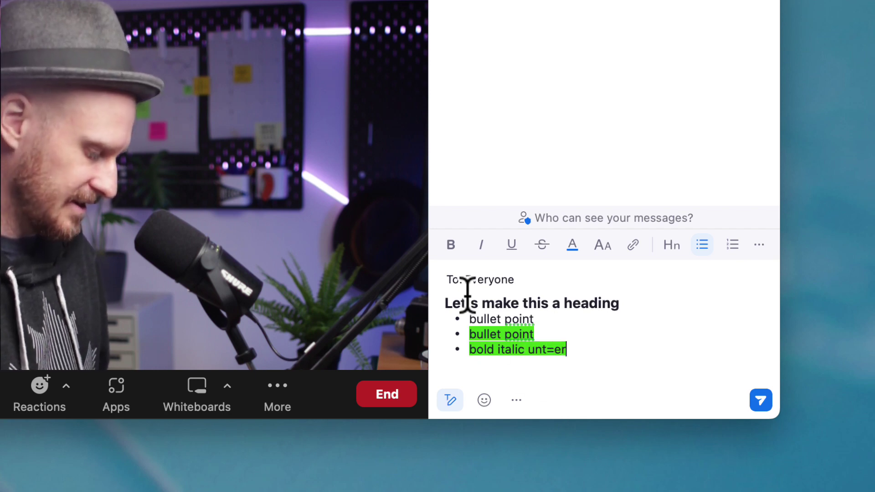
pyautogui.write('line strike')
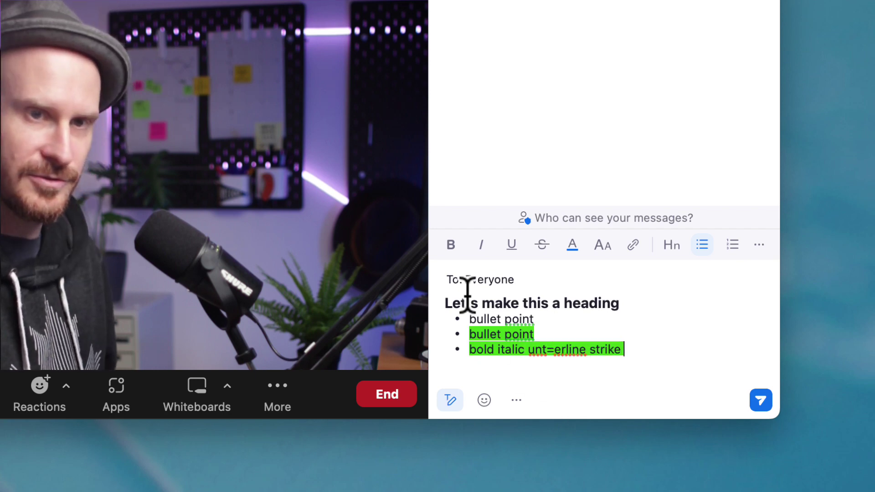
pyautogui.press('BackSpace')
pyautogui.press('BackSpace')
pyautogui.write('tro')
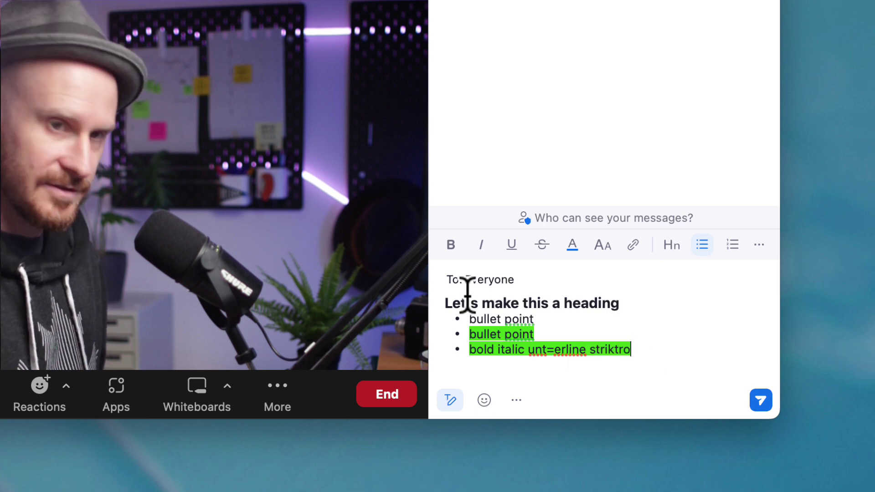
pyautogui.write('ugh')
pyautogui.press('Left')
pyautogui.press('Left')
pyautogui.write('u')
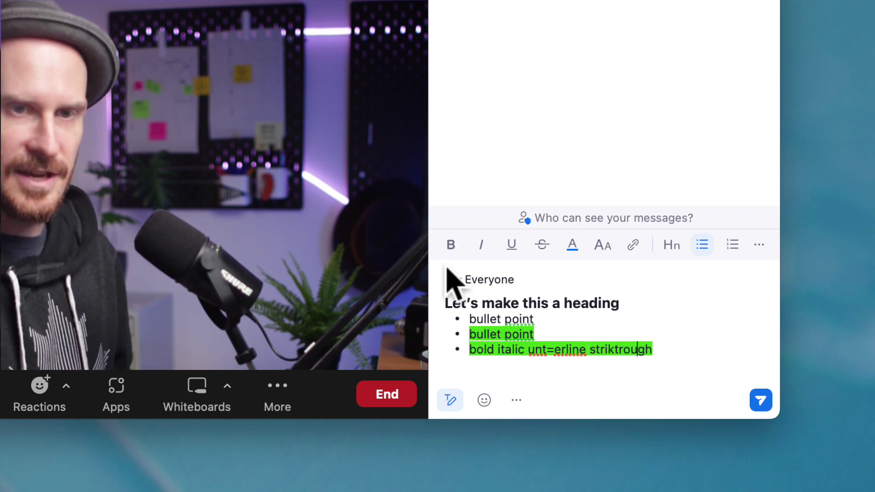
pyautogui.click(554, 350)
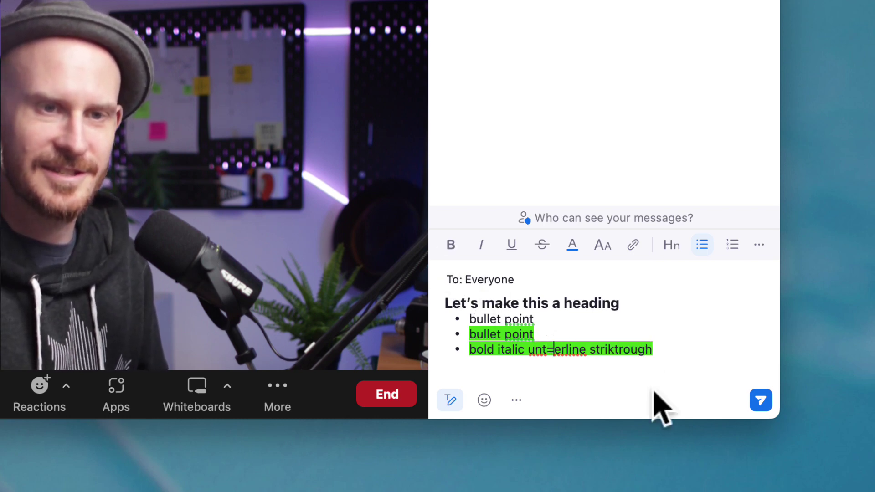
pyautogui.press('BackSpace')
# Clear the green background color from the whole text of the third bullet
pyautogui.moveTo(645, 350); pyautogui.dragTo(470, 349)
pyautogui.click(573, 246)
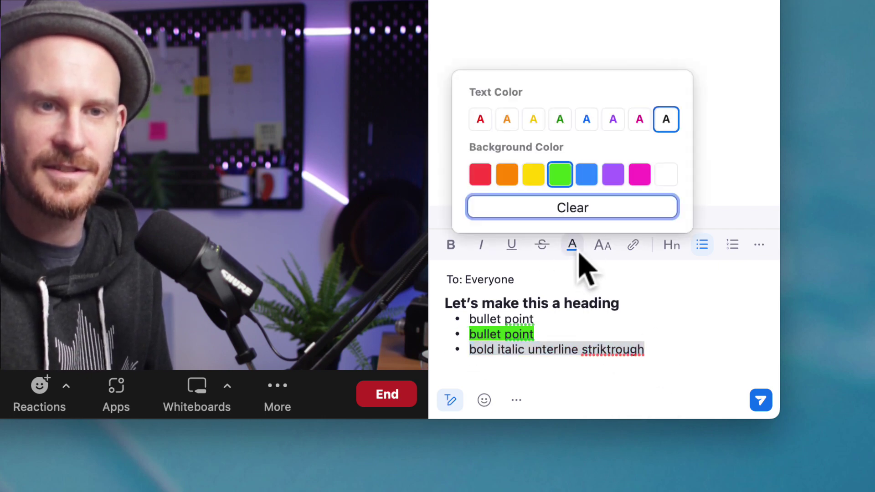
pyautogui.click(578, 213)
# In the third bullet, make the word "bold" bold and the word "italic" italic
pyautogui.doubleClick(483, 350)
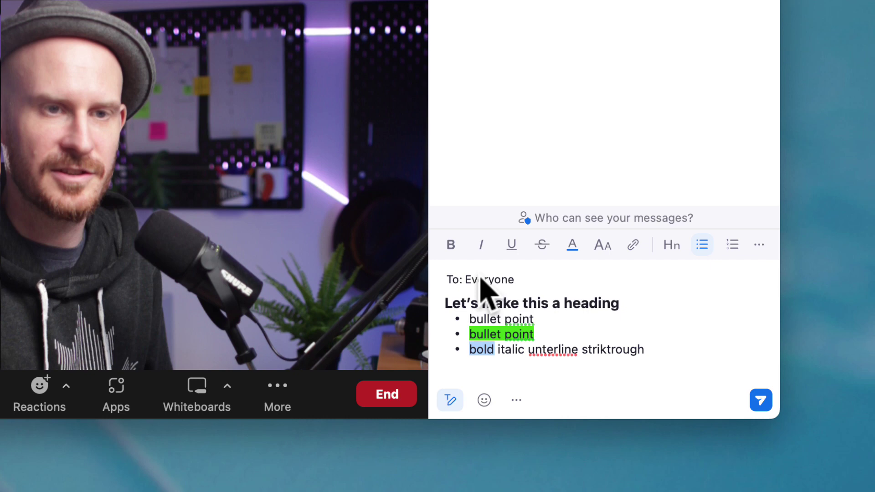
pyautogui.click(454, 247)
pyautogui.doubleClick(512, 350)
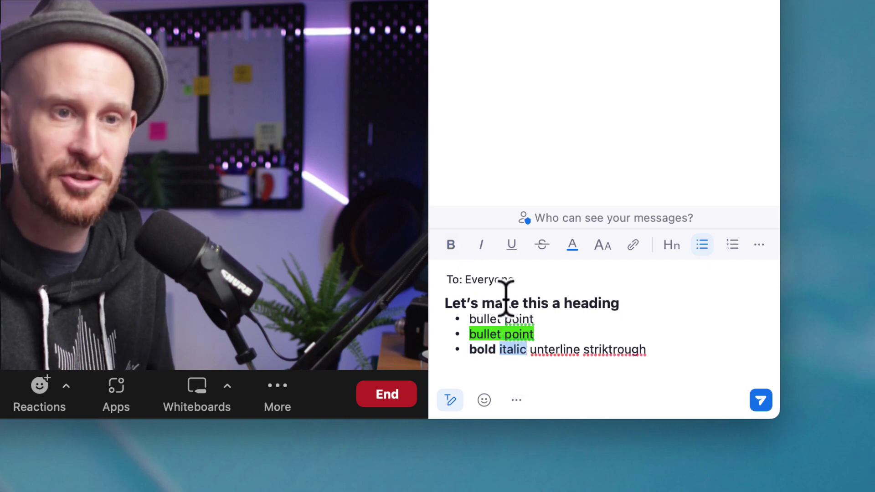
pyautogui.click(480, 244)
# Underline "unterline" and strike through "striktrough" in the third bullet, and send the message to everyone
pyautogui.doubleClick(552, 350)
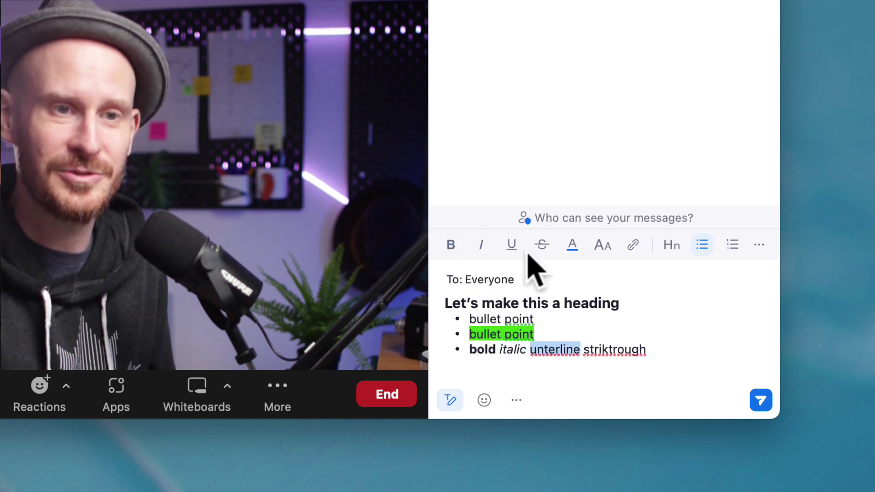
pyautogui.click(512, 245)
pyautogui.moveTo(646, 350); pyautogui.dragTo(583, 350)
pyautogui.click(542, 245)
pyautogui.click(663, 337)
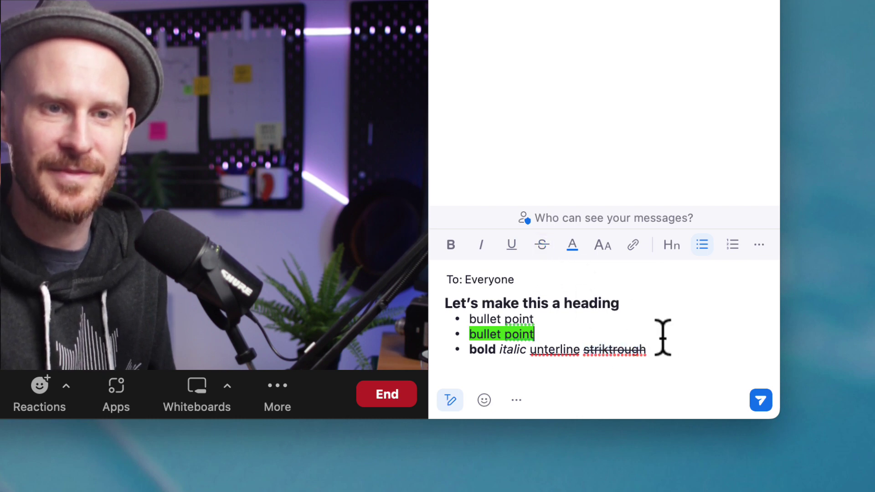
pyautogui.click(761, 401)
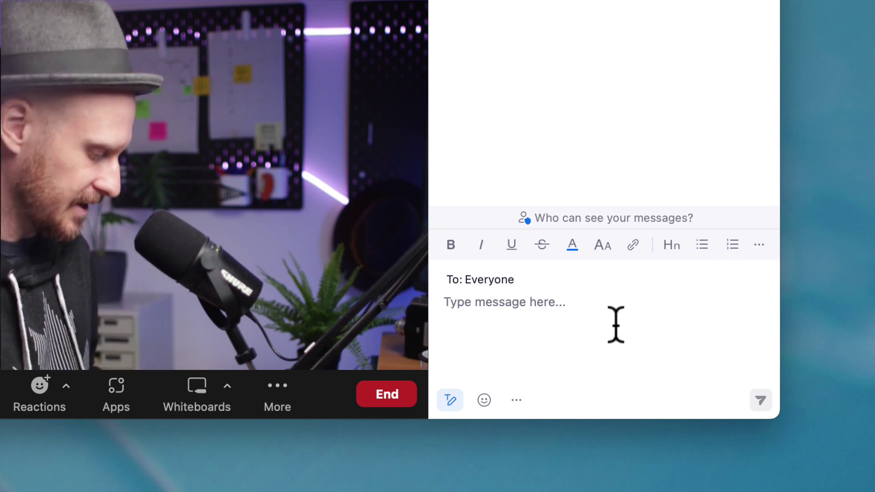
# Write the message "Hey this is a quote", format it as a quote, and send it to everyone
pyautogui.write('Hey this ')
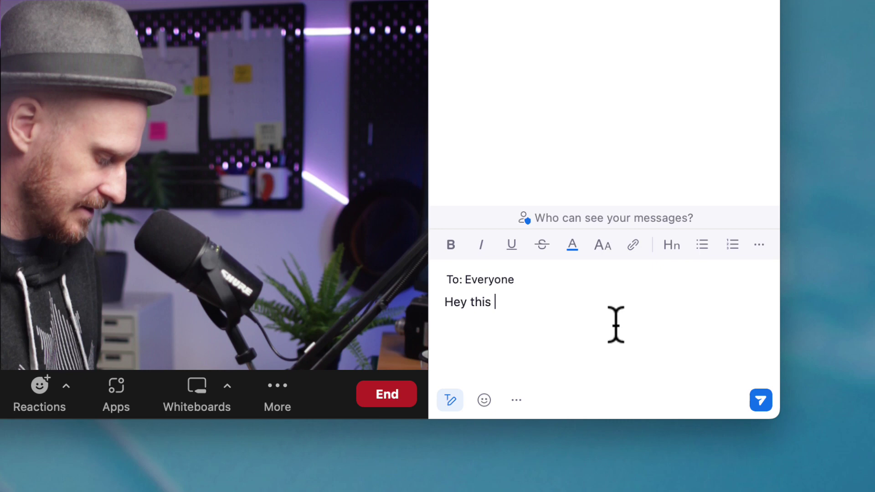
pyautogui.write('is a ')
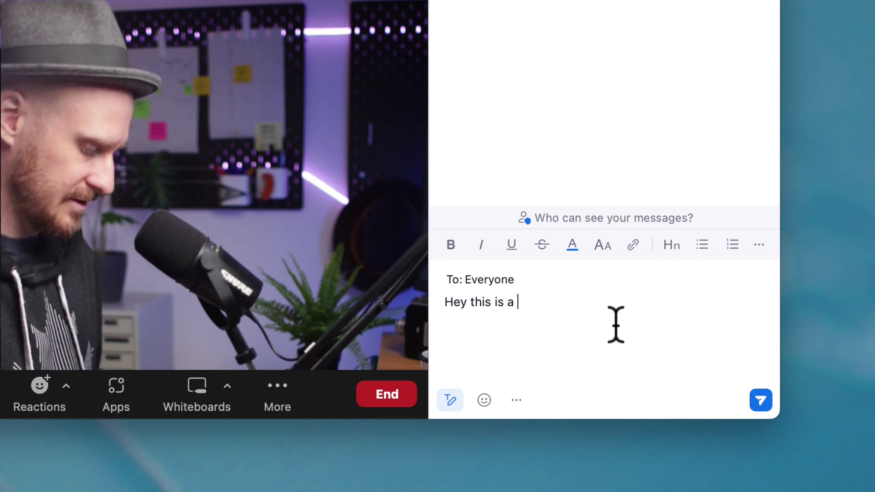
pyautogui.write('quote')
pyautogui.moveTo(600, 316); pyautogui.dragTo(430, 294)
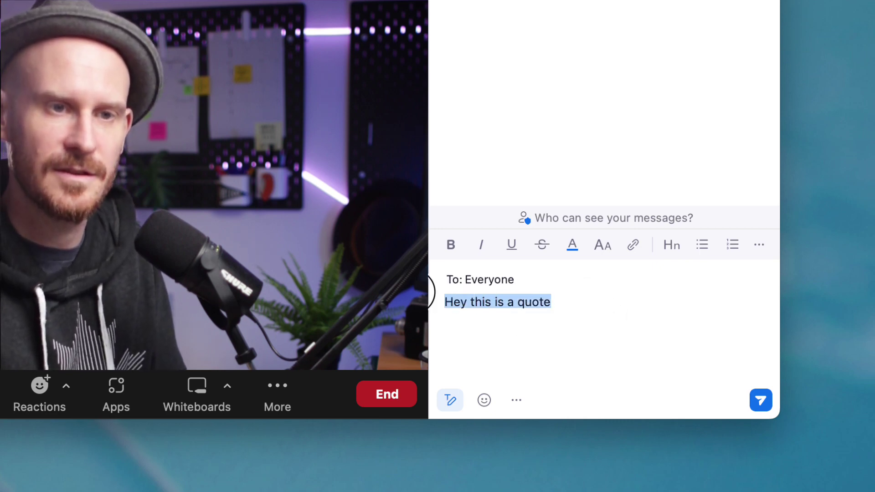
pyautogui.click(758, 248)
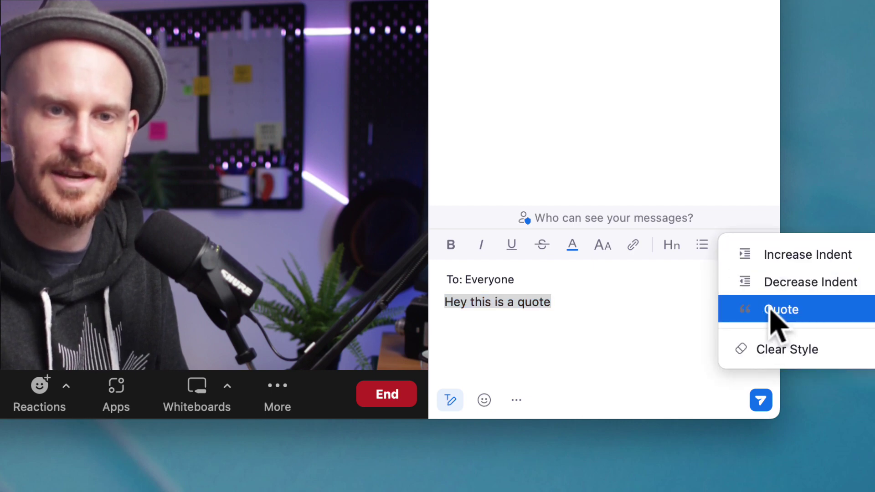
pyautogui.click(772, 310)
pyautogui.click(658, 319)
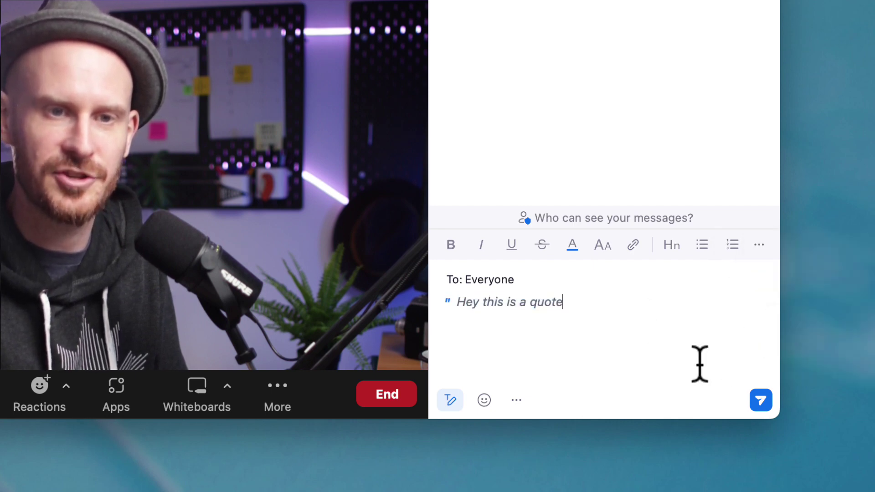
pyautogui.click(760, 400)
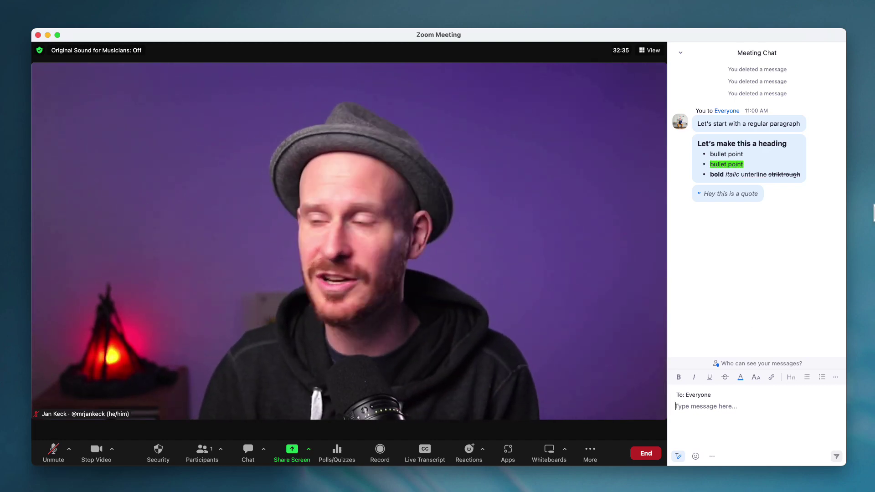
# Delete the sent message "Hey this is a quote" from the meeting chat and confirm the deletion
pyautogui.click(757, 144)
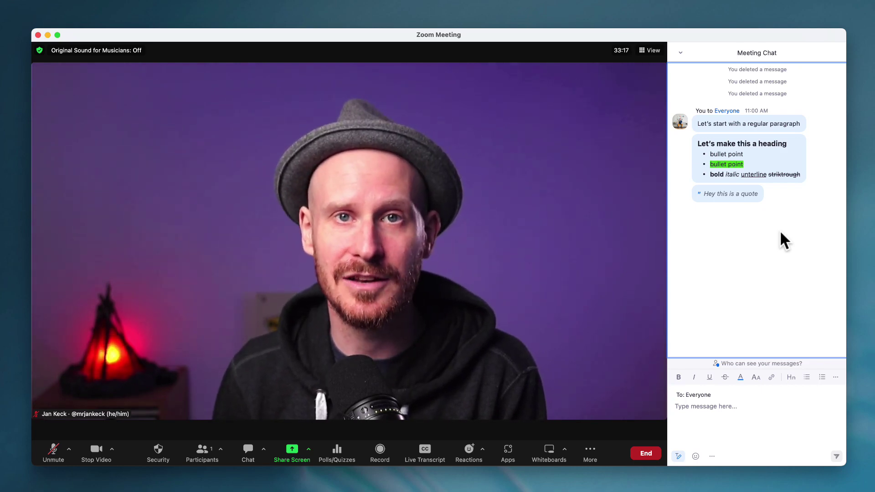
pyautogui.moveTo(729, 194)
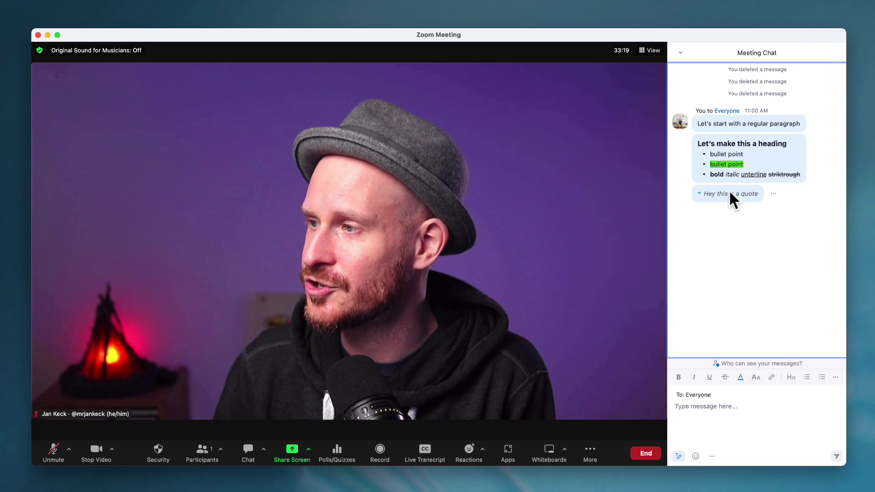
pyautogui.click(774, 194)
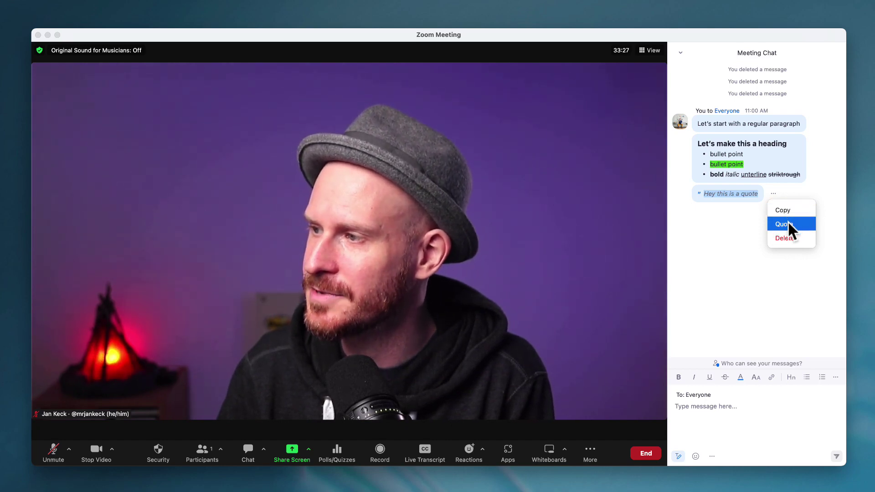
pyautogui.click(759, 244)
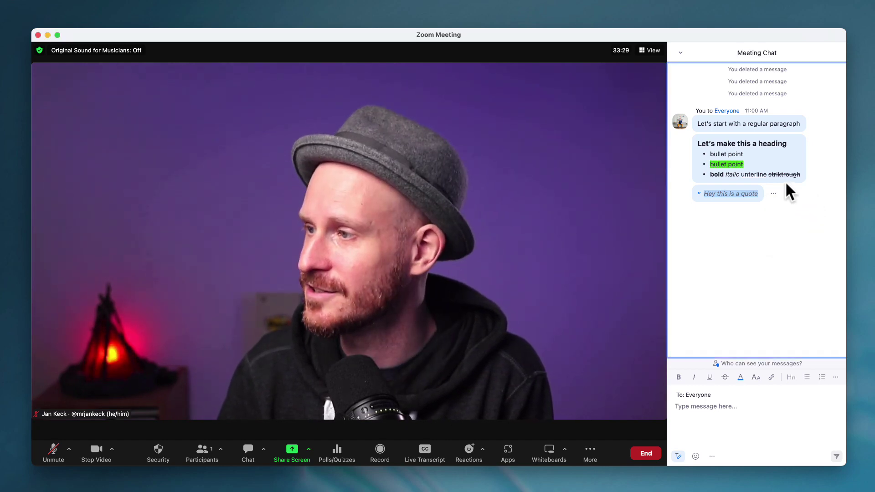
pyautogui.click(773, 193)
pyautogui.click(795, 239)
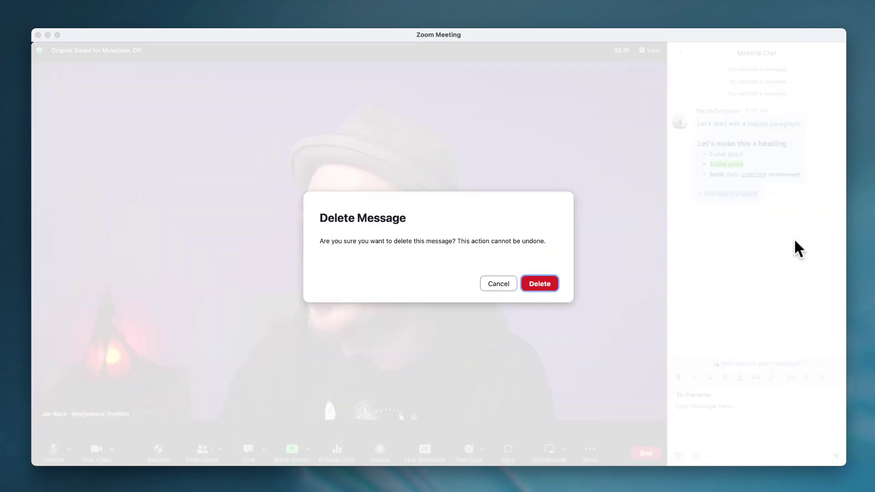
pyautogui.click(550, 282)
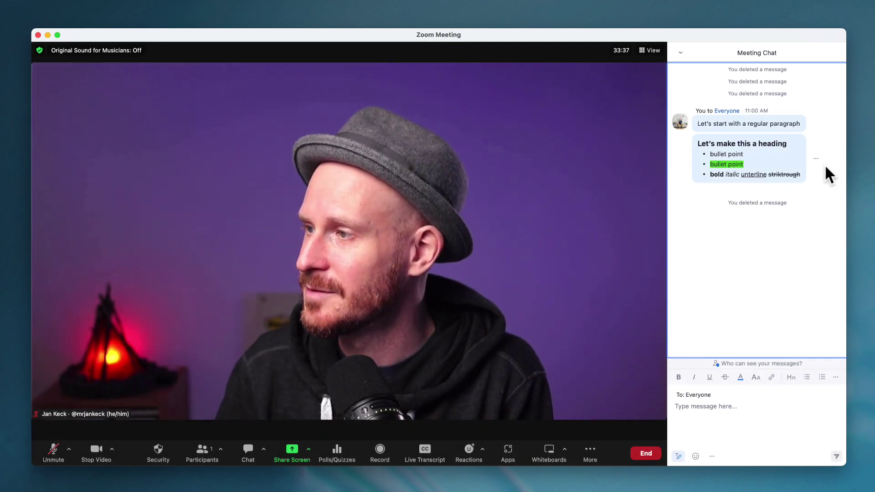
# Quote the sent message with the heading and bullet points in a new message draft
pyautogui.click(816, 159)
pyautogui.click(833, 185)
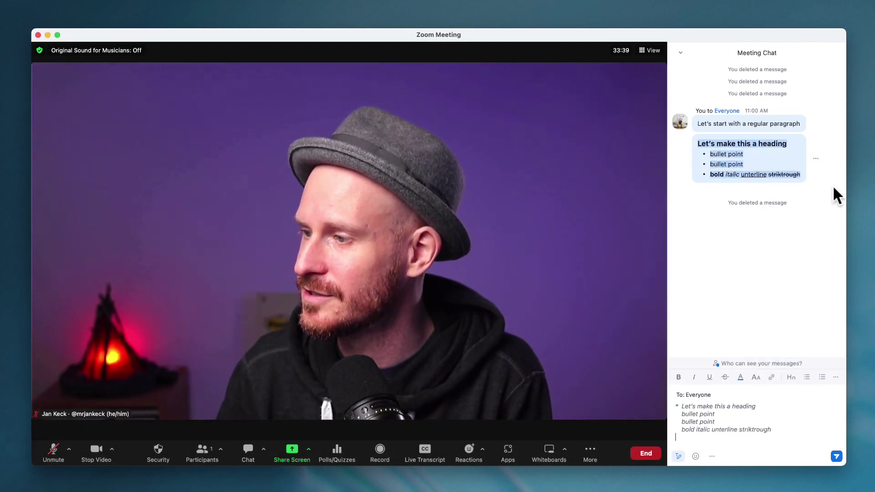
pyautogui.moveTo(690, 408); pyautogui.dragTo(738, 429)
pyautogui.click(717, 411)
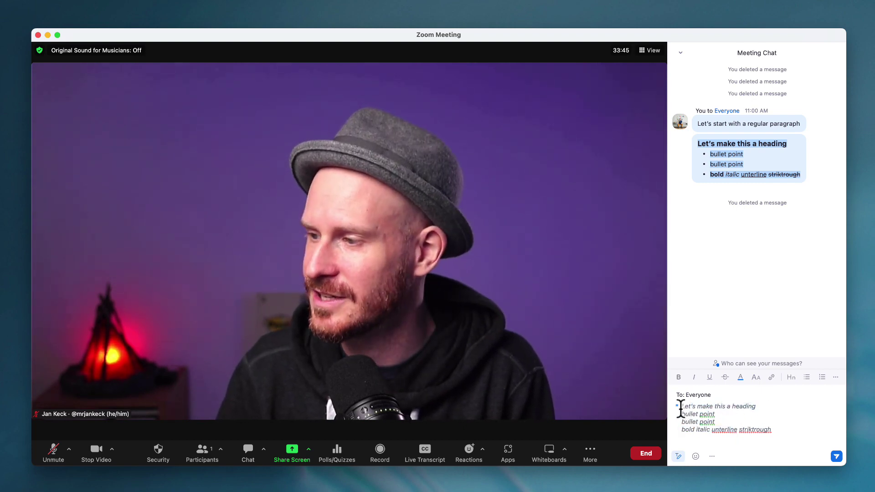
pyautogui.moveTo(681, 405); pyautogui.dragTo(778, 441)
# Add the reply "I agree" below the quoted text and send the message to everyone
pyautogui.click(752, 452)
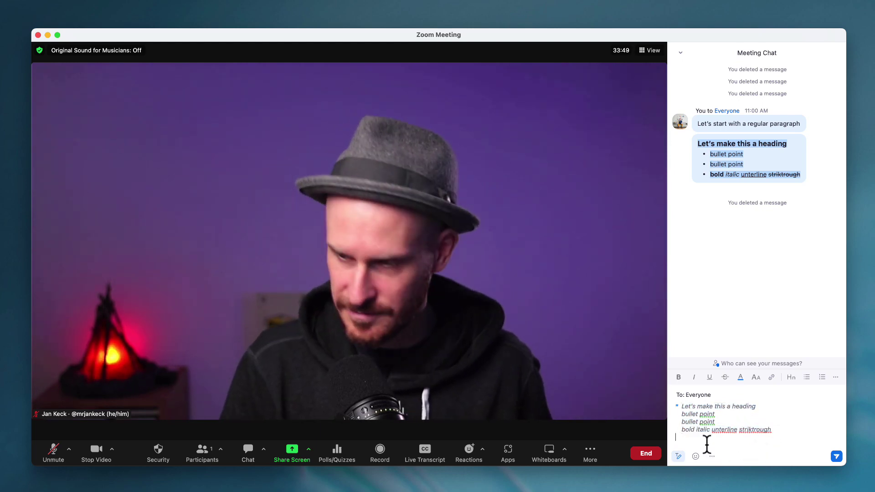
pyautogui.write('I agree')
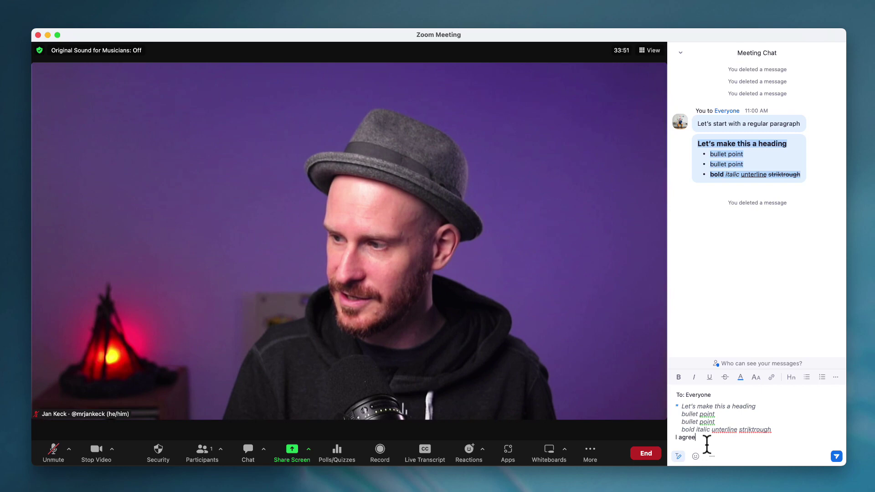
pyautogui.hotkey('shift', 'Return')
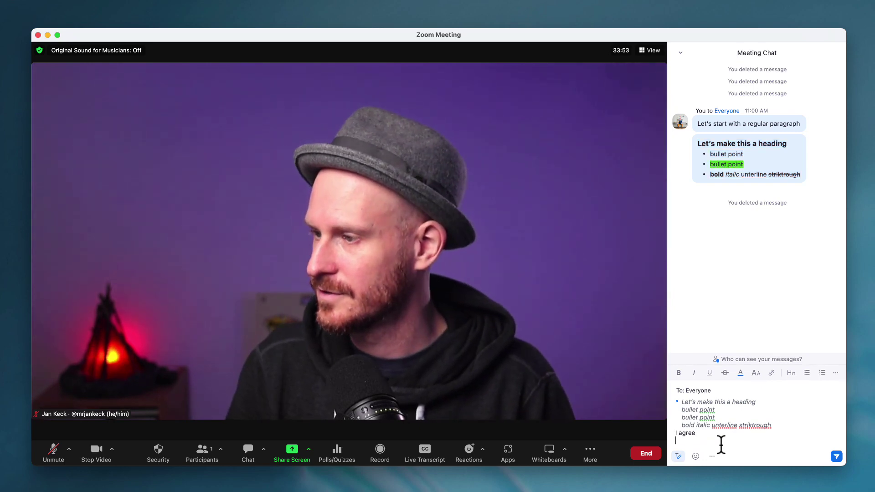
pyautogui.click(836, 456)
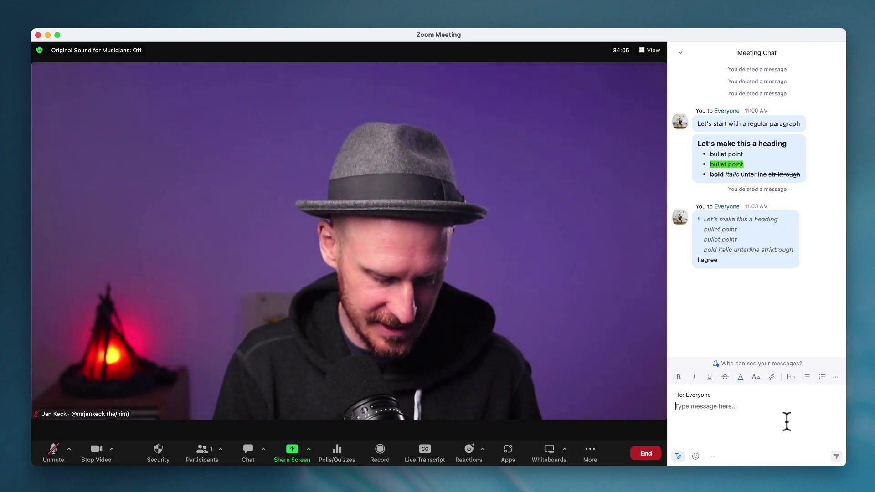
# Write a multi-line message with "Chat", "new paragraph" and "\" on separate lines, and send it
pyautogui.write('Chat')
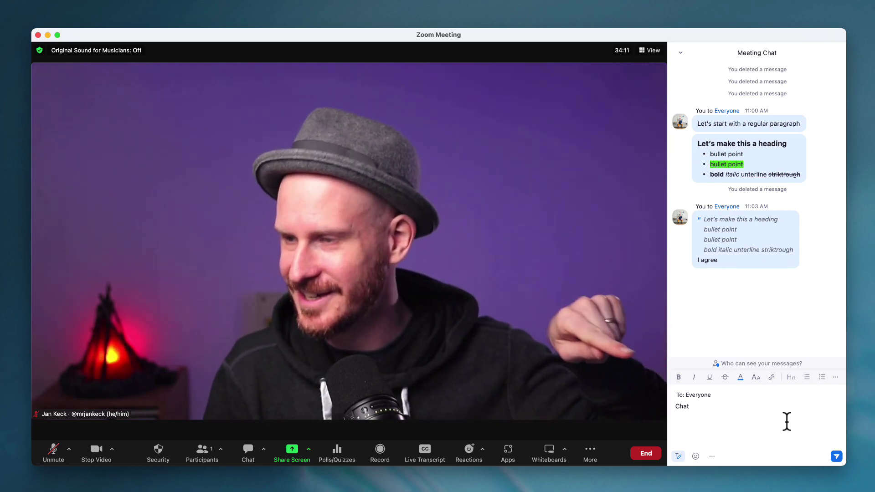
pyautogui.hotkey('shift', 'Return')
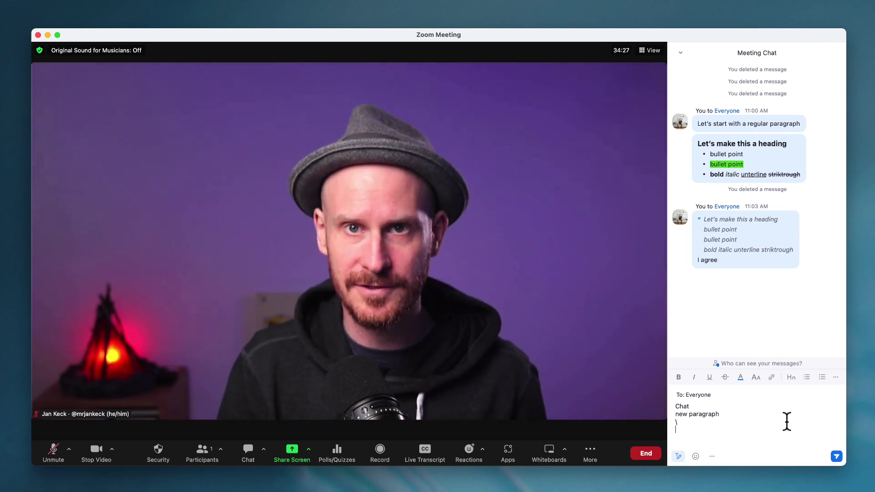
pyautogui.press('Return')
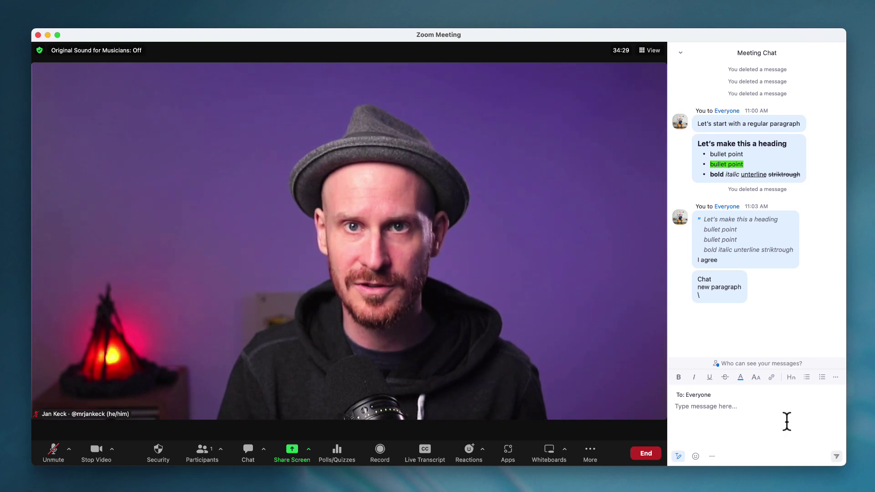